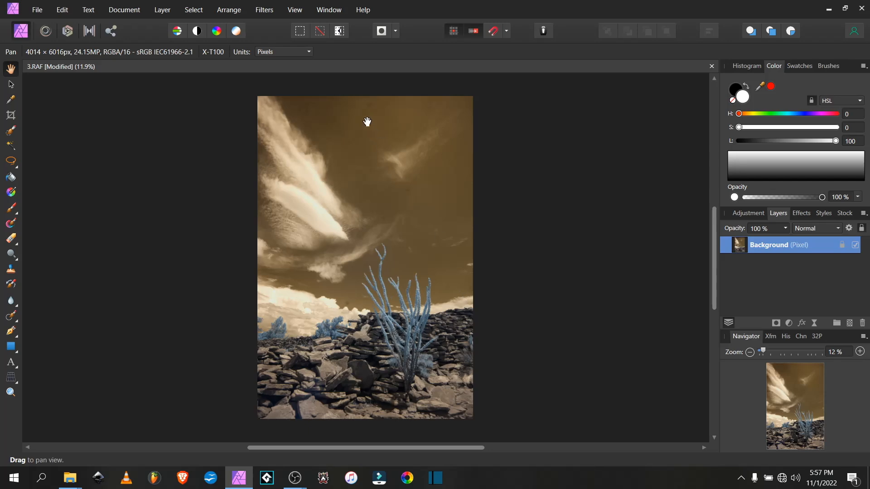
# - Remove the dark spot in the sky just above the clouds with the Inpainting Brush
pyautogui.click(10, 318)
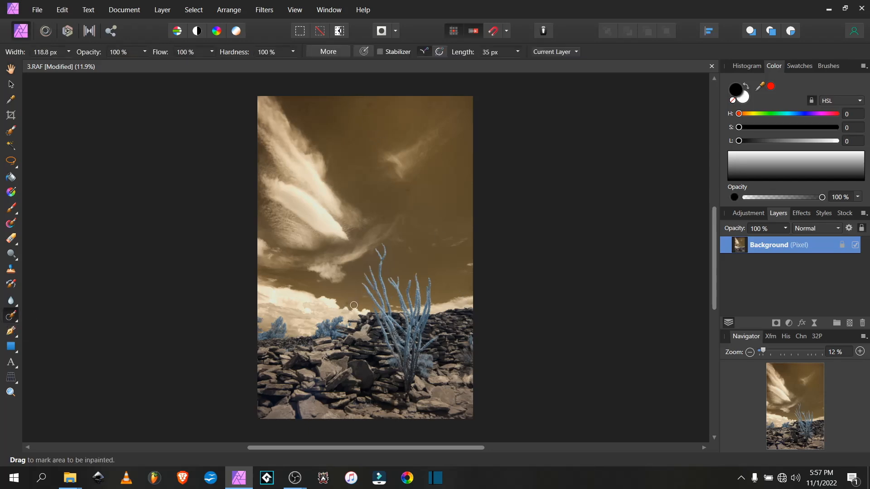
pyautogui.scroll(2, 354, 306)
pyautogui.scroll(9, 354, 306)
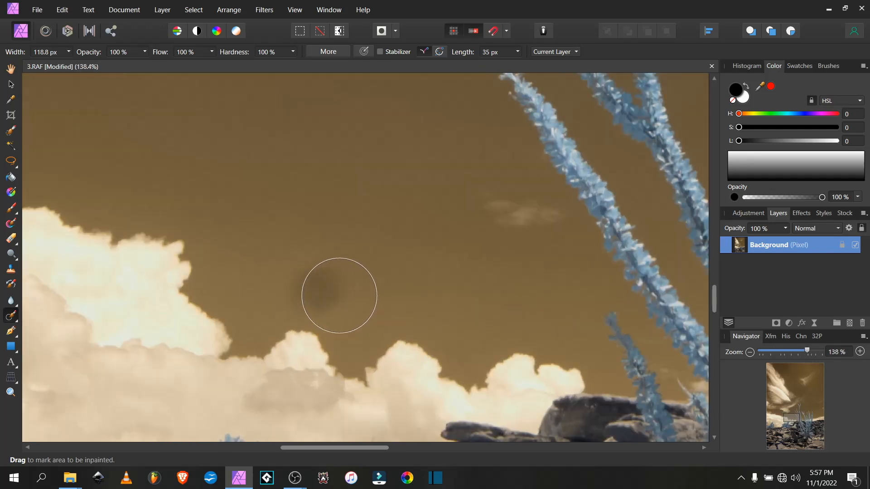
pyautogui.moveTo(318, 280); pyautogui.dragTo(323, 282)
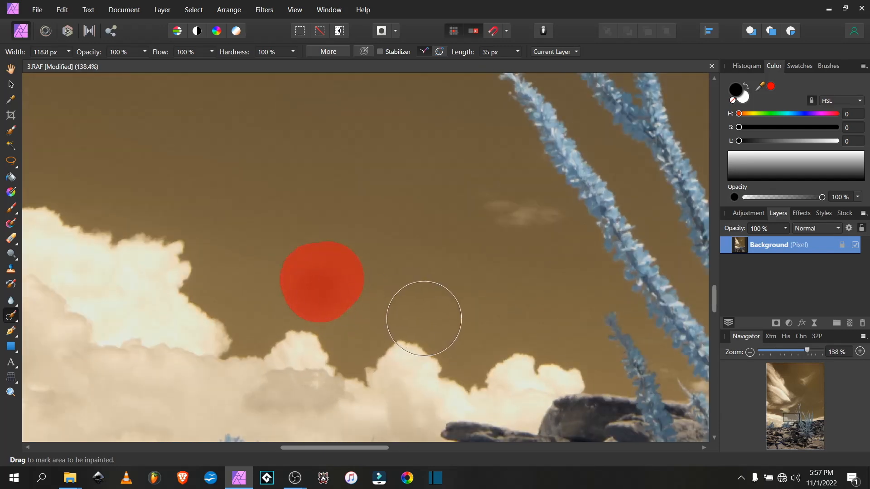
# - Inpaint the blemishes in the open sky between the cactus and the photo's edge
pyautogui.scroll(-3, 476, 305)
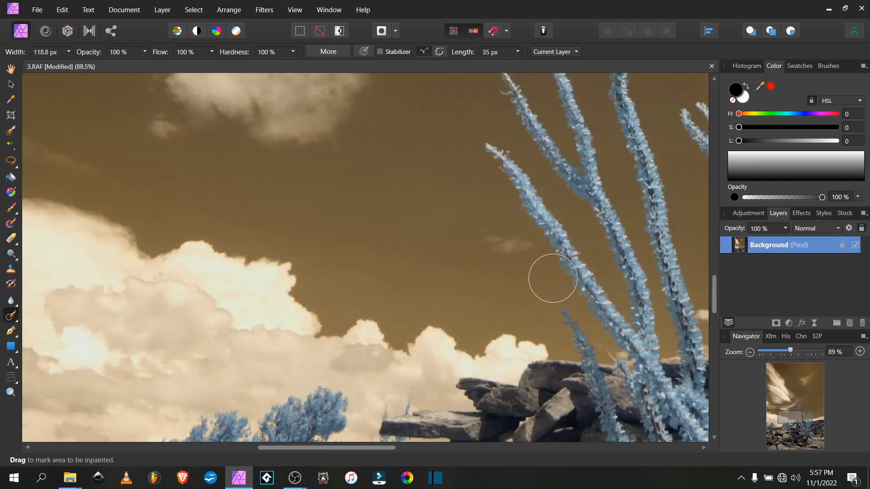
pyautogui.hscroll(10, 499, 270)
pyautogui.moveTo(338, 317); pyautogui.dragTo(361, 306)
pyautogui.moveTo(250, 254); pyautogui.dragTo(253, 263)
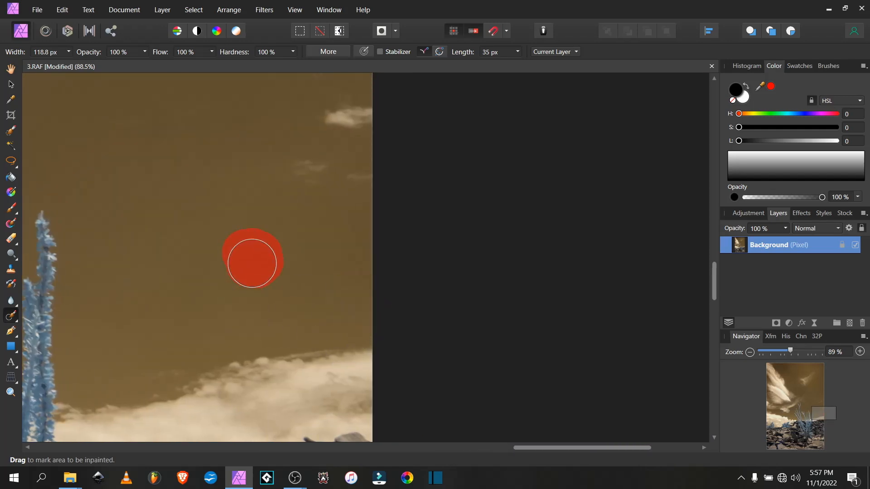
# - Inpaint the remaining small dust spots scattered across the rest of the sky
pyautogui.scroll(-3, 259, 271)
pyautogui.moveTo(68, 113); pyautogui.dragTo(211, 252)
pyautogui.scroll(2, 210, 245)
pyautogui.moveTo(223, 233); pyautogui.dragTo(227, 233)
pyautogui.scroll(3, 550, 363)
pyautogui.moveTo(575, 369); pyautogui.dragTo(580, 377)
pyautogui.scroll(-5, 475, 306)
pyautogui.scroll(4, 426, 203)
pyautogui.moveTo(419, 221); pyautogui.dragTo(432, 204)
pyautogui.scroll(-8, 453, 208)
# - Enlarge the inpainting brush to 194.1 px and remove the large spot near the upper edge of the sky
pyautogui.scroll(10, 375, 207)
pyautogui.press(']')
pyautogui.press(']')
pyautogui.press(']')
pyautogui.moveTo(369, 214); pyautogui.dragTo(365, 206)
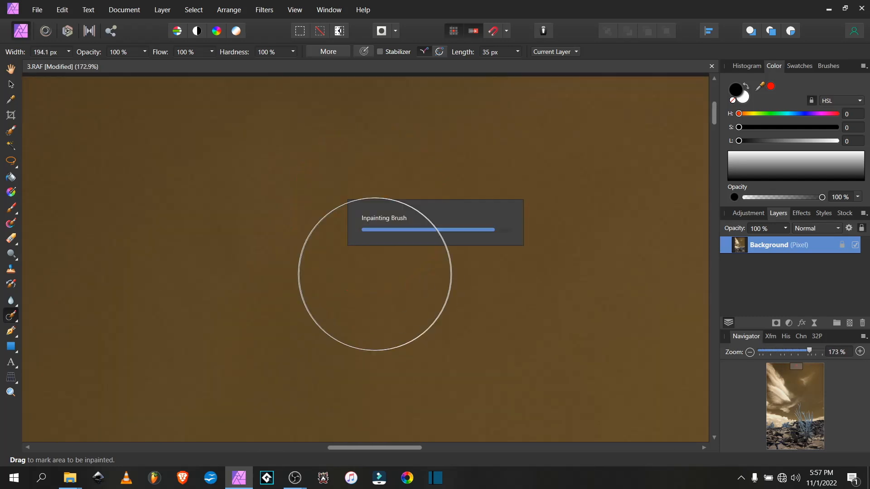
pyautogui.scroll(-10, 374, 274)
pyautogui.scroll(7, 425, 236)
pyautogui.press('[')
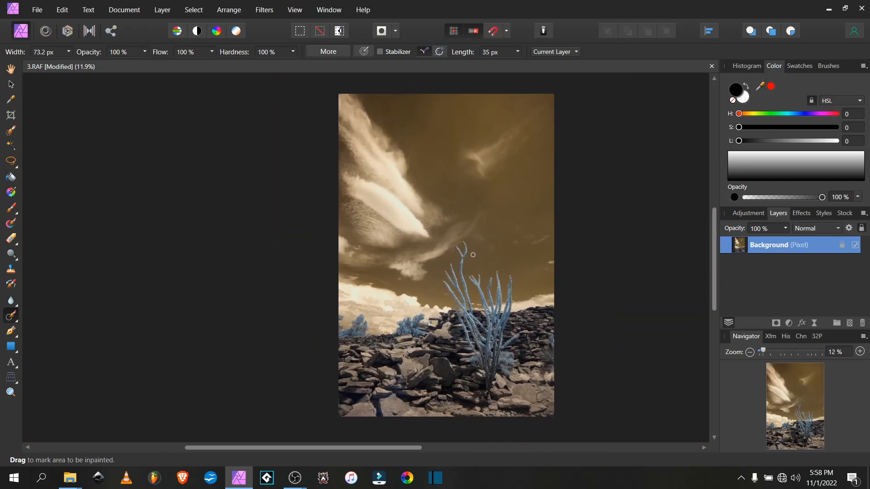
# - Add a Channel Mixer adjustment using the IR Color Swap preset
pyautogui.click(748, 213)
pyautogui.scroll(-5, 779, 259)
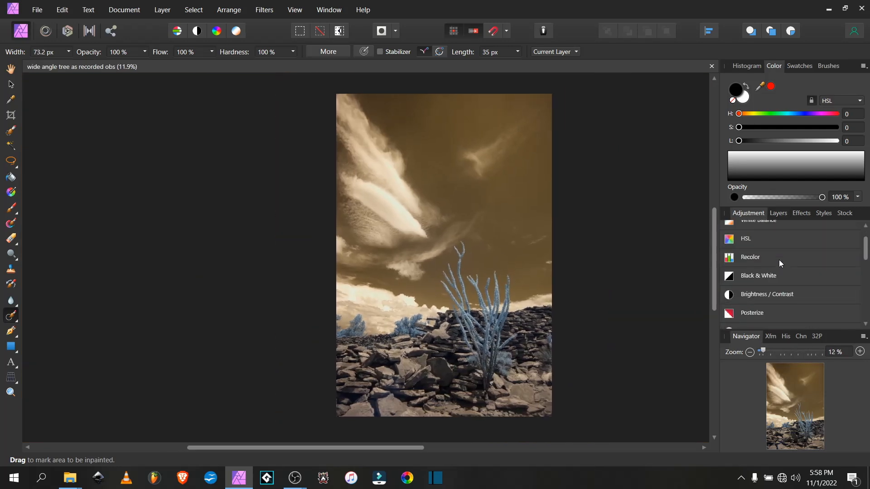
pyautogui.scroll(-1, 778, 260)
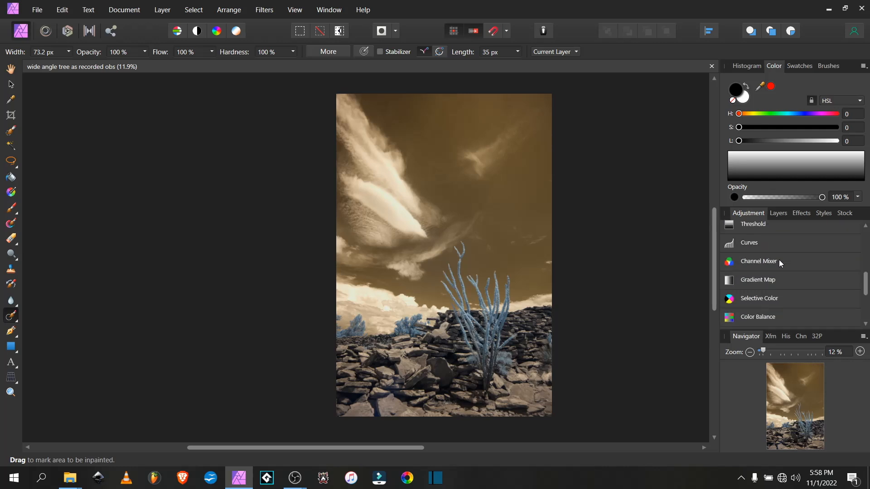
pyautogui.click(779, 260)
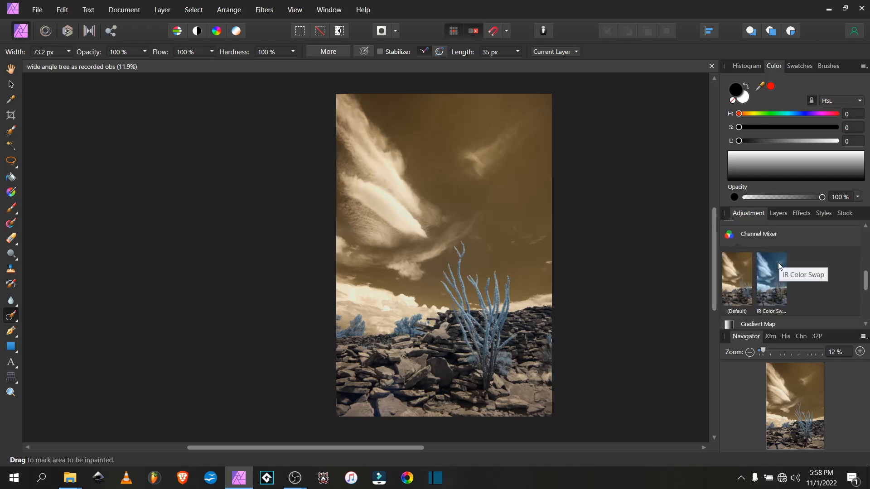
pyautogui.click(778, 262)
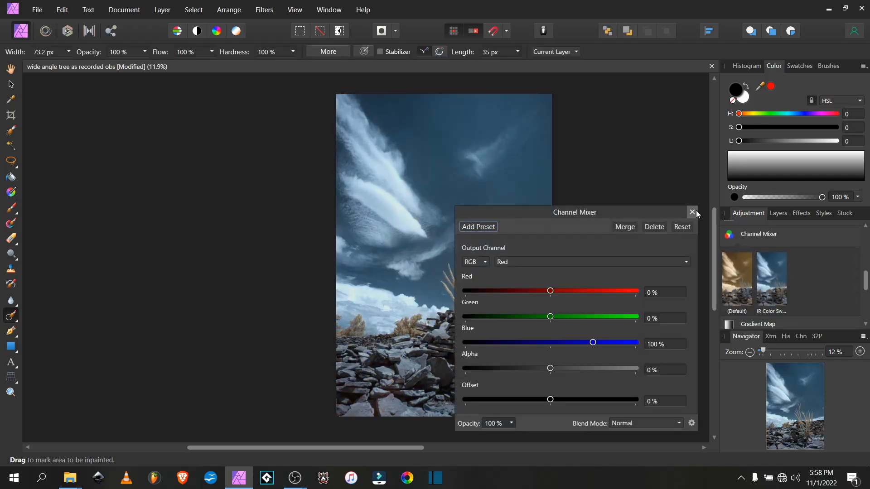
pyautogui.click(691, 212)
# - Add a Black and White adjustment above the Channel Mixer and set its blend mode to Luminosity
pyautogui.click(777, 213)
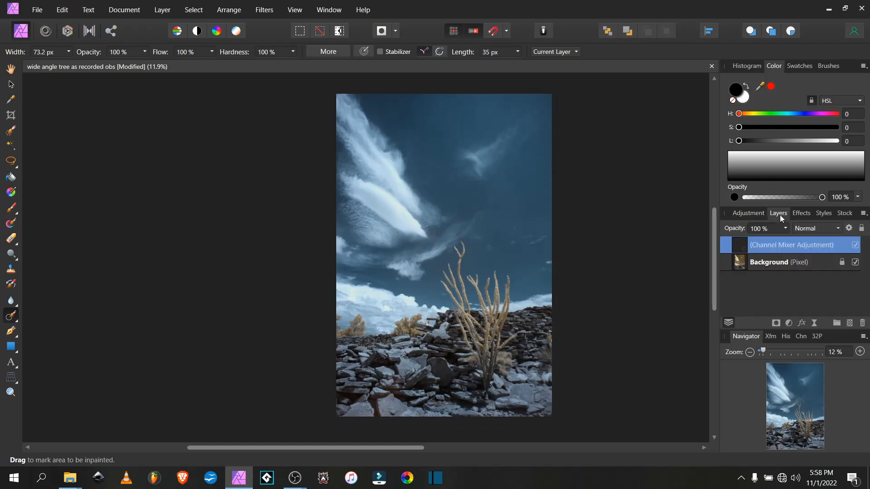
pyautogui.click(789, 321)
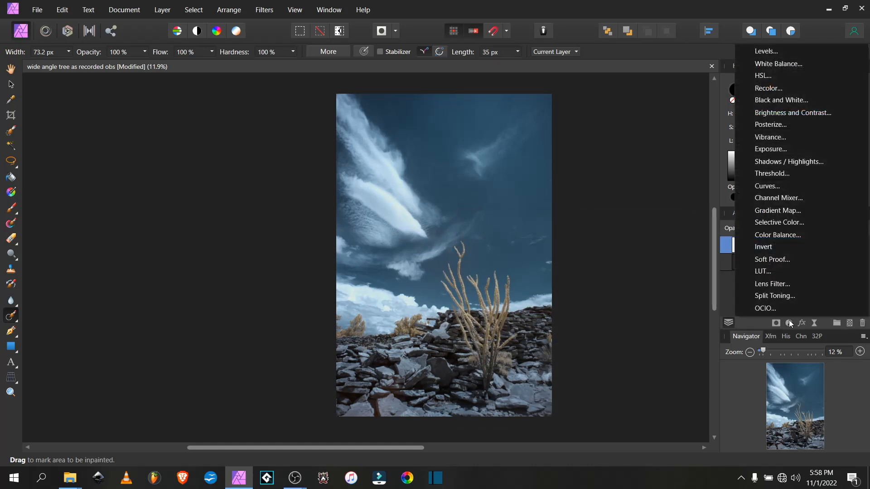
pyautogui.click(792, 99)
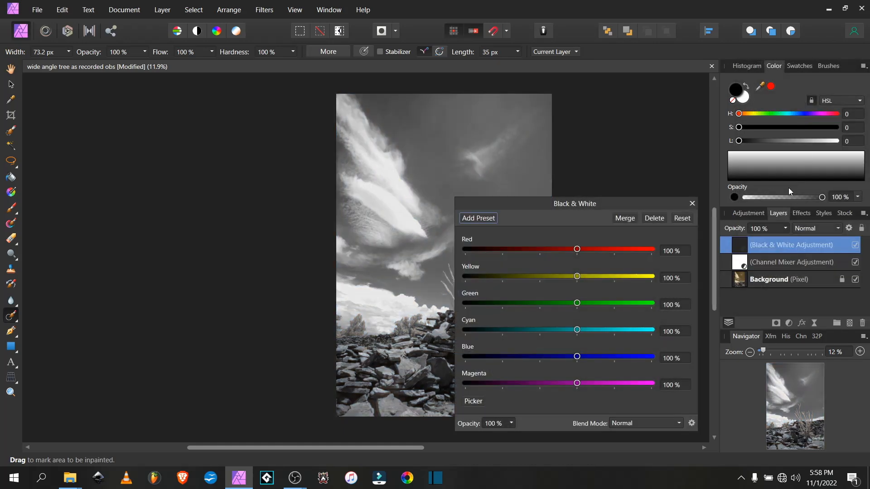
pyautogui.moveTo(640, 206); pyautogui.dragTo(249, 146)
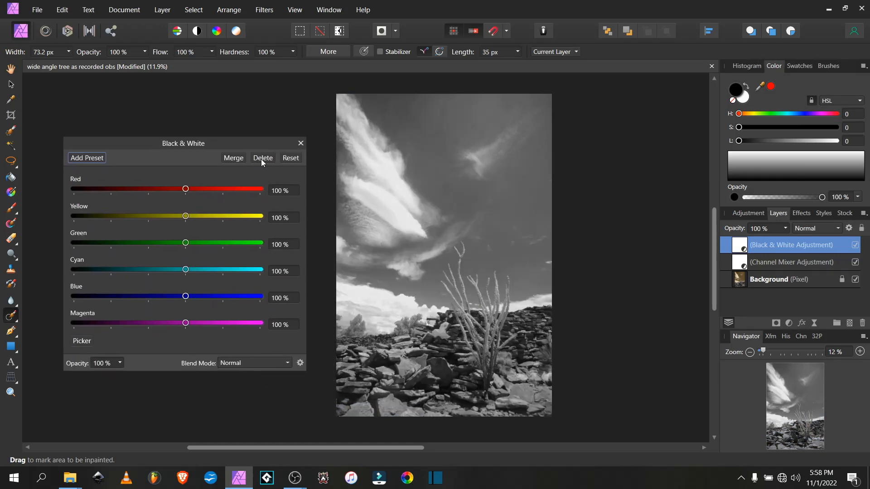
pyautogui.click(839, 227)
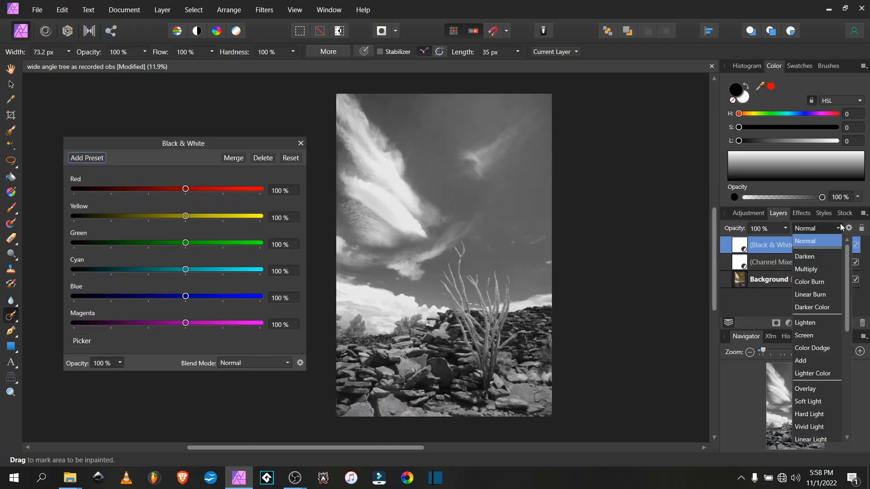
pyautogui.scroll(-5, 822, 254)
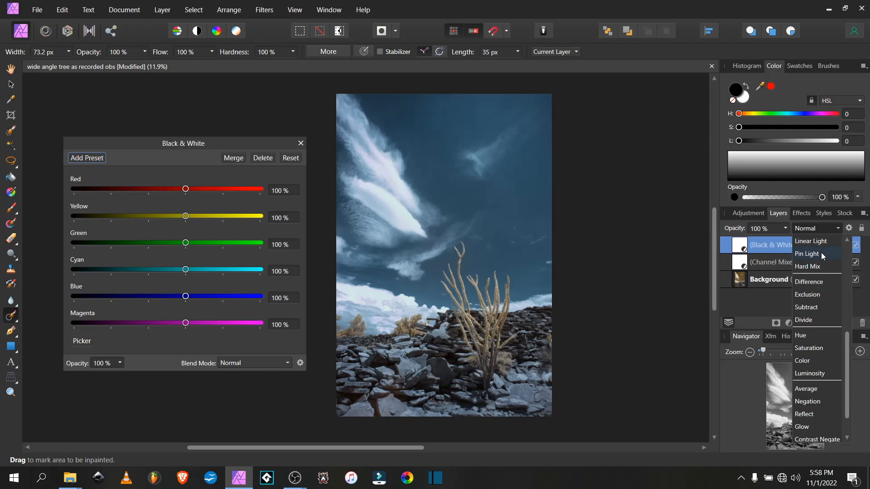
pyautogui.click(811, 375)
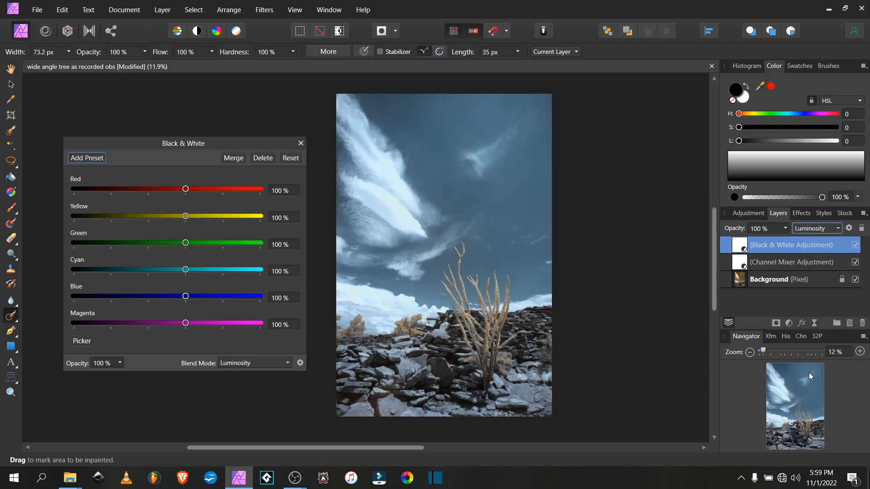
# - Set the Black & White adjustment to Red 170%, Yellow 191%, Cyan -78% and Blue -91%
pyautogui.moveTo(184, 296); pyautogui.dragTo(110, 311)
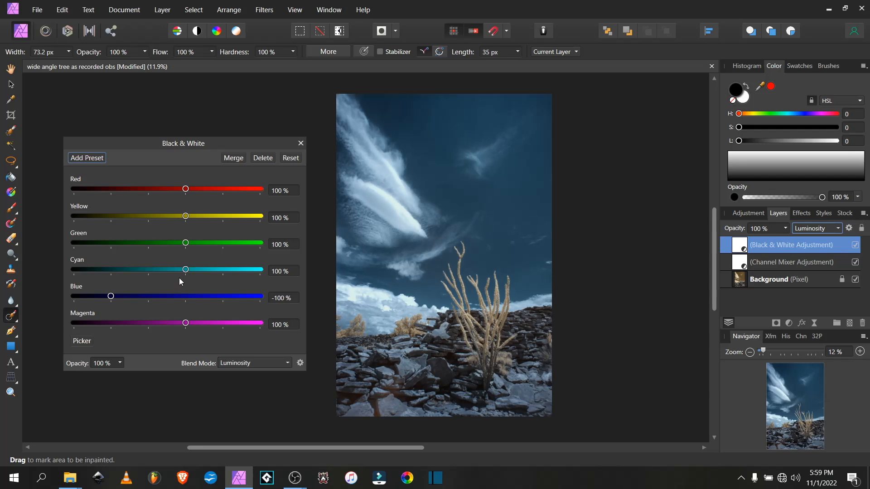
pyautogui.moveTo(180, 271); pyautogui.dragTo(115, 304)
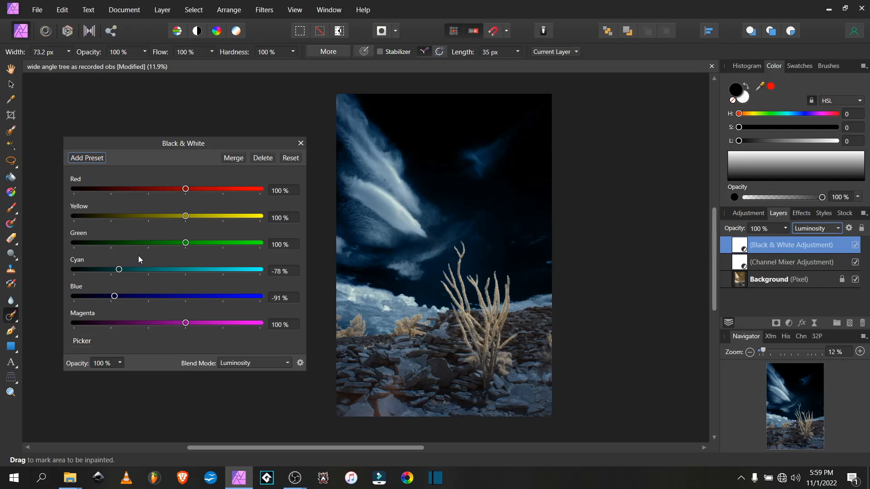
pyautogui.moveTo(193, 219); pyautogui.dragTo(208, 218)
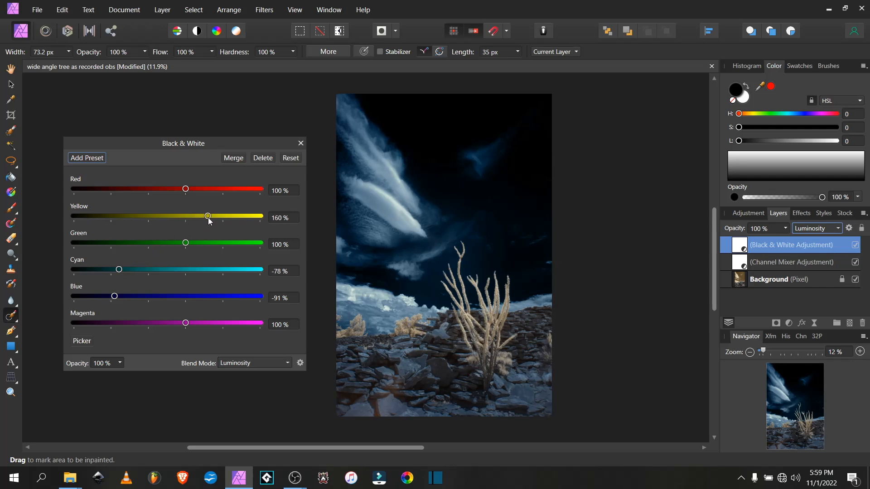
pyautogui.moveTo(196, 189); pyautogui.dragTo(220, 216)
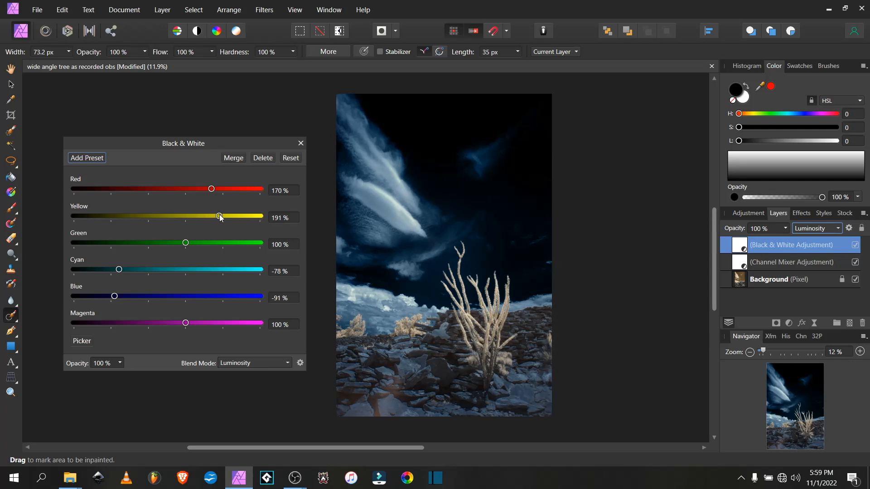
pyautogui.click(300, 143)
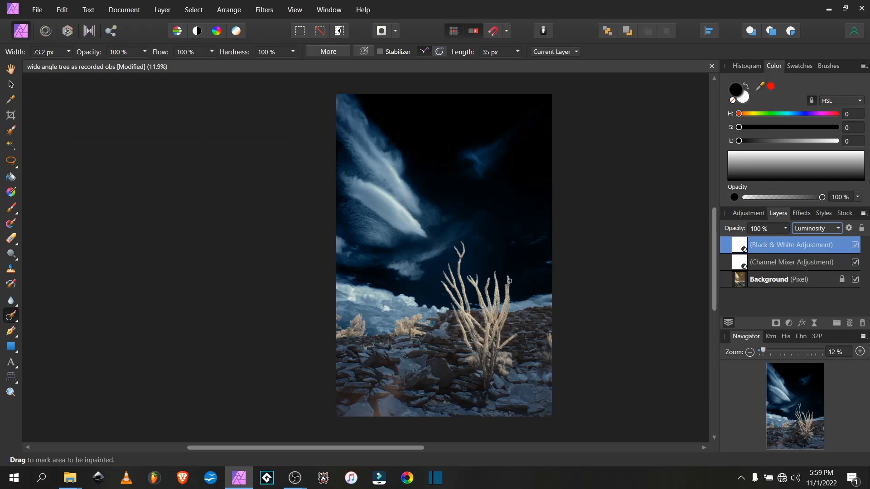
# - Add a black mask to the Black & White adjustment and draw a vertical linear gradient on it from the upper sky to the lower rocks
pyautogui.keyDown('alt'); pyautogui.click(776, 324); pyautogui.keyUp('alt')
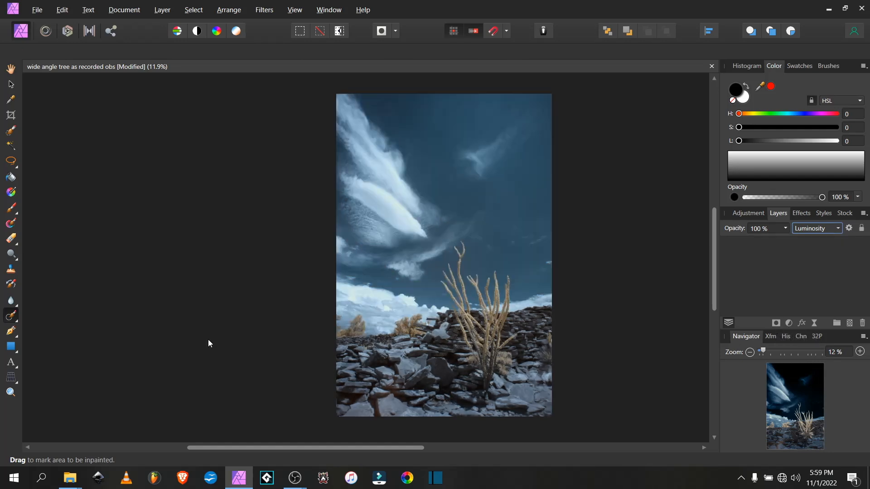
pyautogui.click(14, 194)
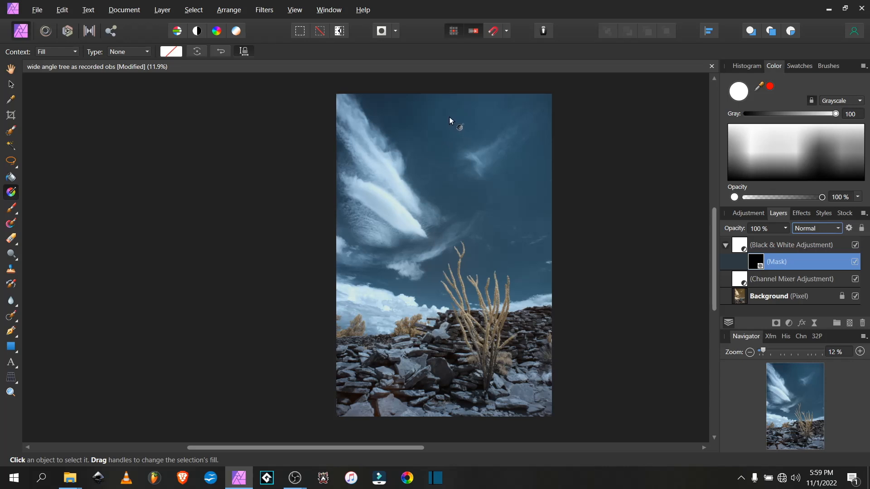
pyautogui.moveTo(449, 117); pyautogui.dragTo(484, 400)
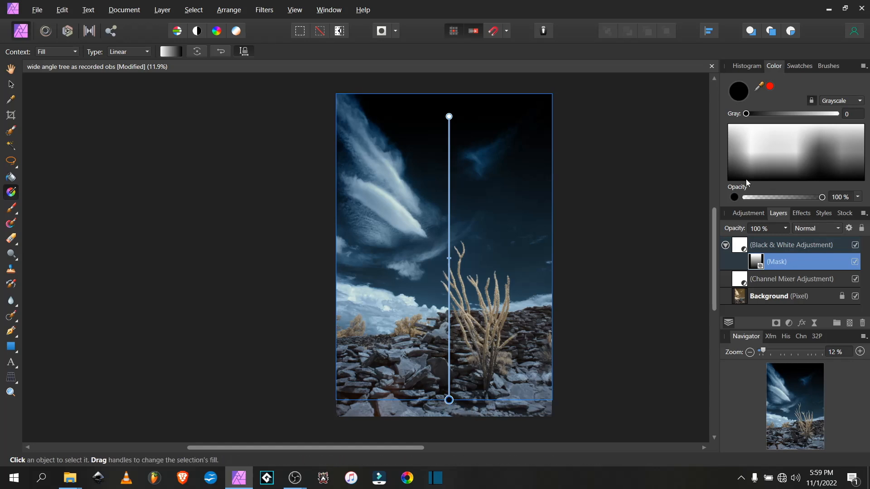
# - Make the mask gradient's lower end stop white and insert a black stop (gray 0) near the horizon
pyautogui.click(758, 146)
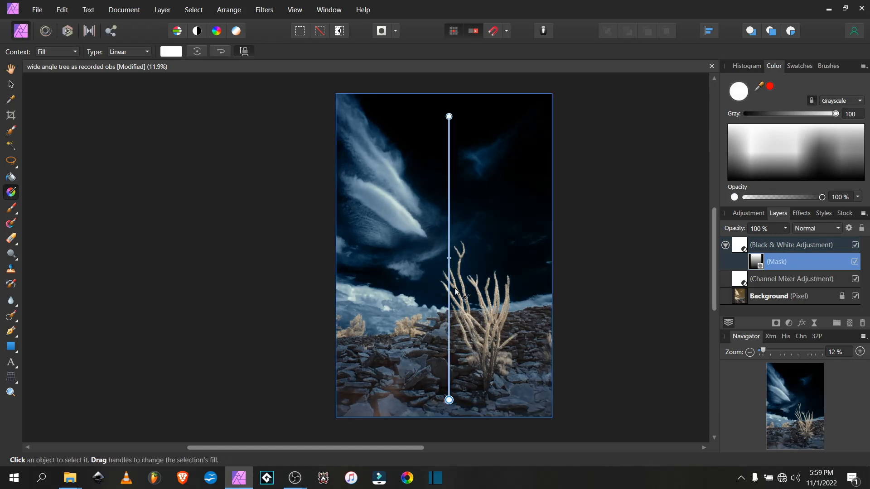
pyautogui.click(449, 290)
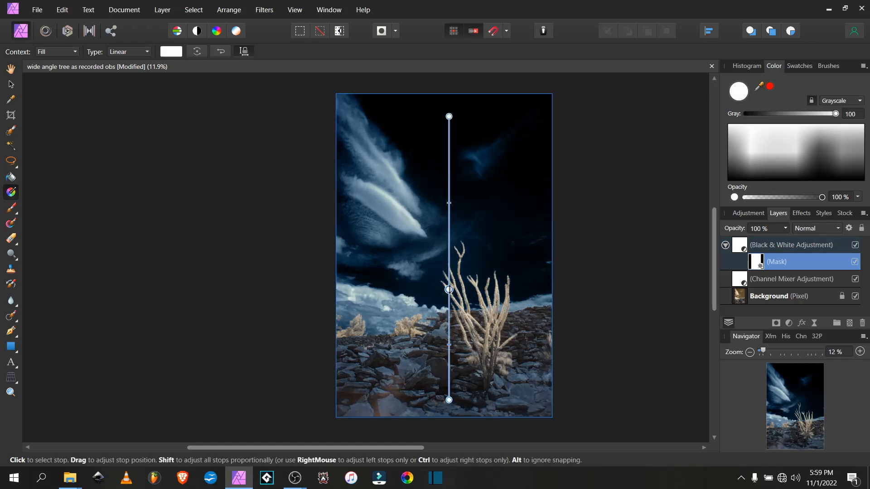
pyautogui.moveTo(449, 291); pyautogui.dragTo(449, 297)
pyautogui.moveTo(809, 144); pyautogui.dragTo(789, 179)
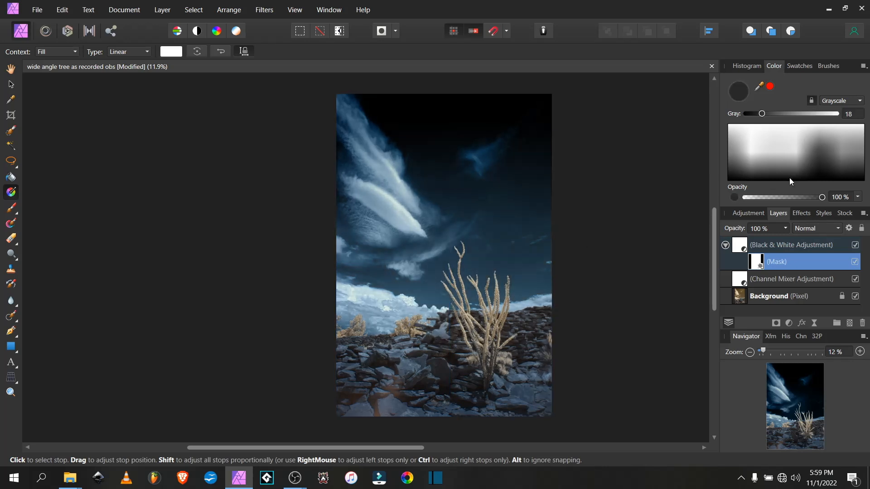
pyautogui.moveTo(449, 296); pyautogui.dragTo(449, 301)
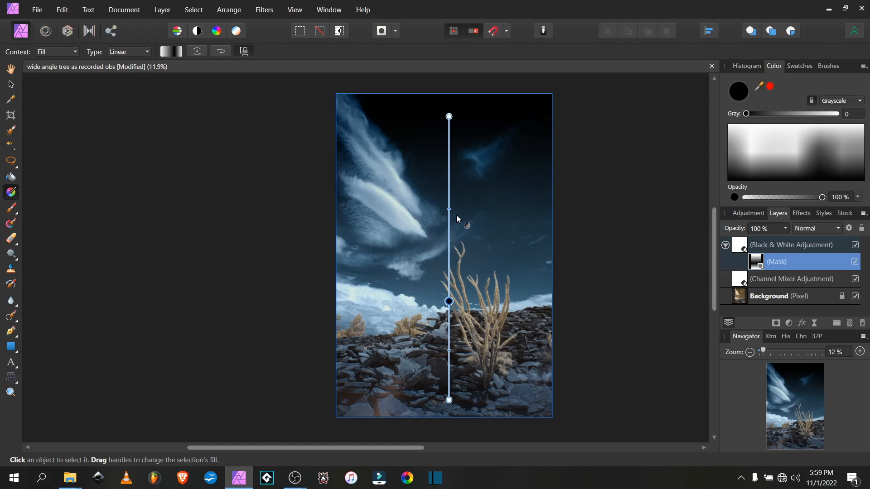
# - Shift both mask gradient midpoints closer to the black stop at the horizon and compare the Black & White adjustment on and off
pyautogui.moveTo(450, 208); pyautogui.dragTo(451, 258)
pyautogui.moveTo(448, 350)
pyautogui.mouseDown()
pyautogui.moveTo(449, 319)
pyautogui.moveTo(450, 372)
pyautogui.moveTo(449, 322)
pyautogui.mouseUp()
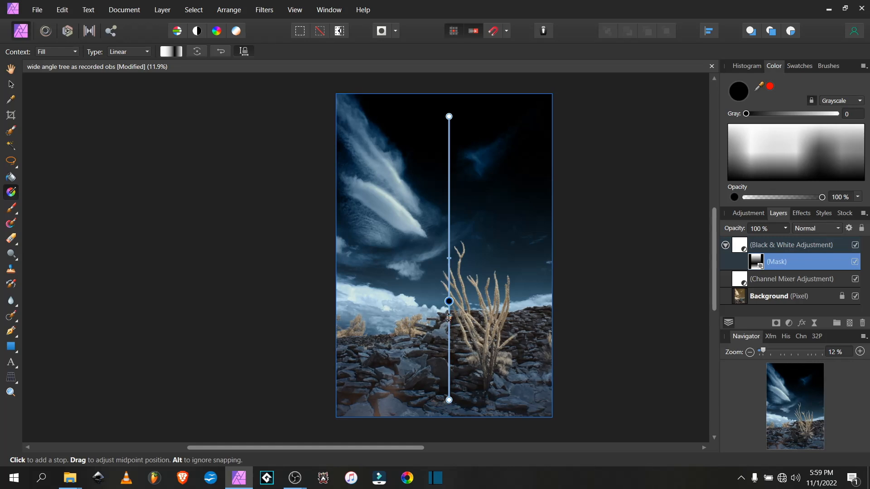
pyautogui.click(855, 245)
pyautogui.click(855, 245)
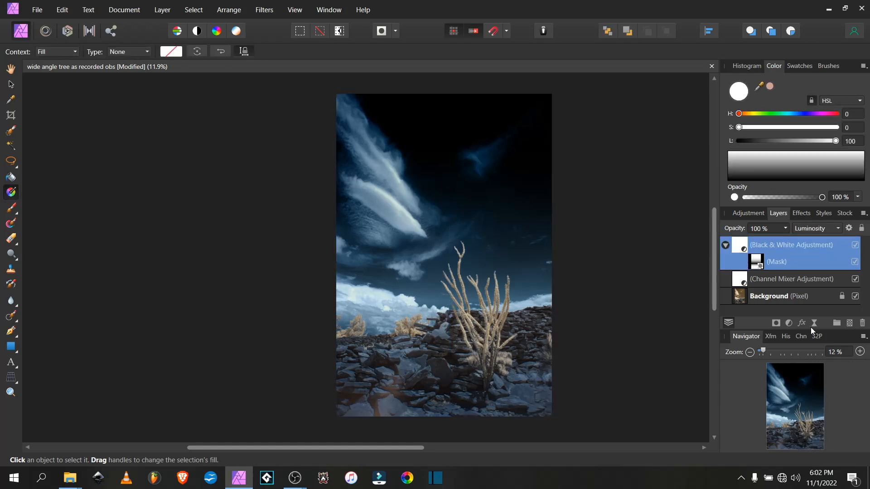
# - Add a Gradient Map adjustment and delete its middle colour stop
pyautogui.click(788, 323)
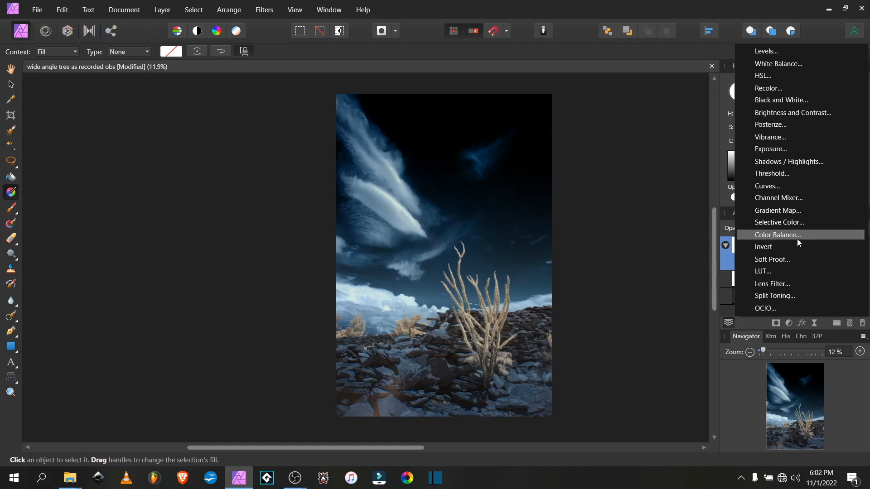
pyautogui.click(798, 211)
pyautogui.click(186, 293)
pyautogui.click(287, 341)
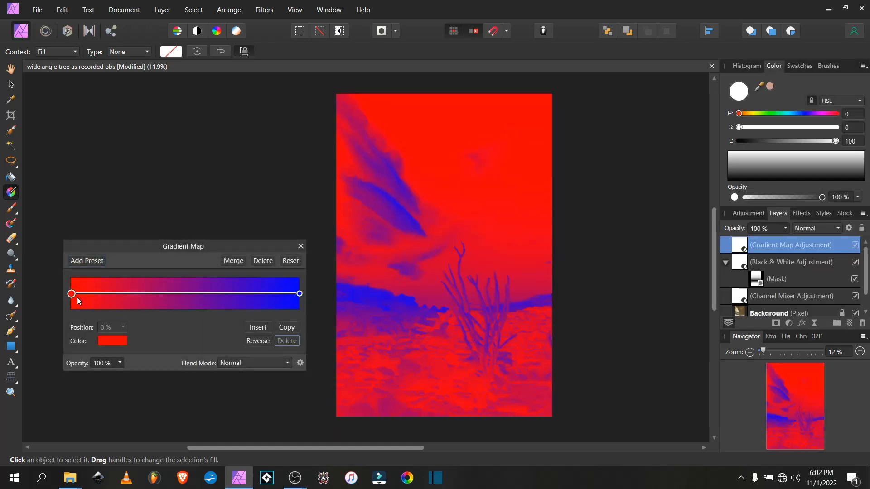
# - Colour the gradient map's start stop golden yellow and its end stop a very pale cream
pyautogui.click(119, 341)
pyautogui.moveTo(67, 428); pyautogui.dragTo(64, 438)
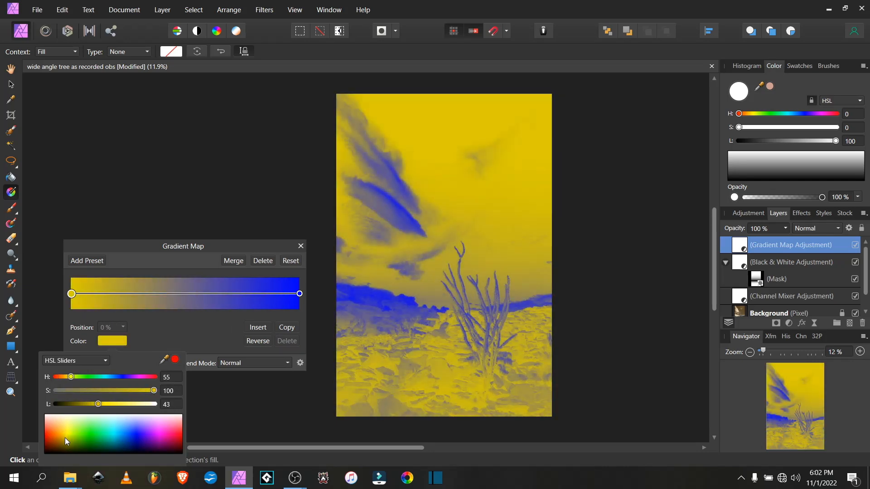
pyautogui.click(297, 296)
pyautogui.click(299, 294)
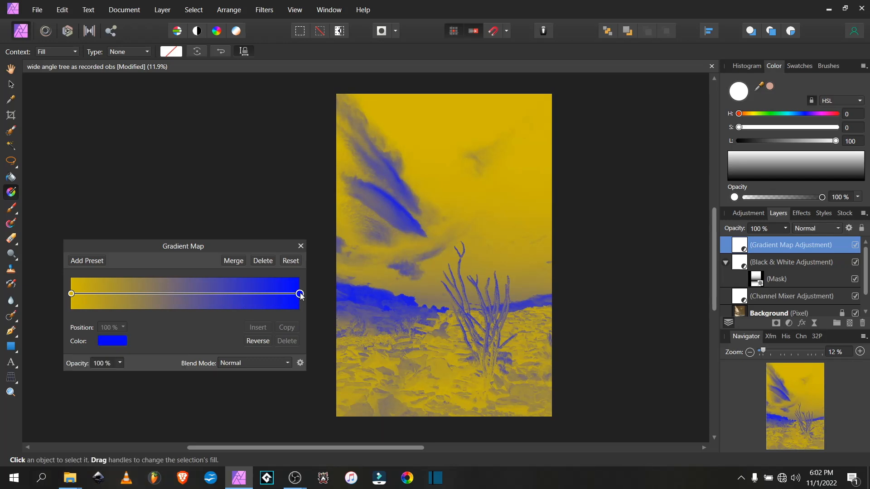
pyautogui.click(115, 344)
pyautogui.moveTo(65, 423); pyautogui.dragTo(68, 418)
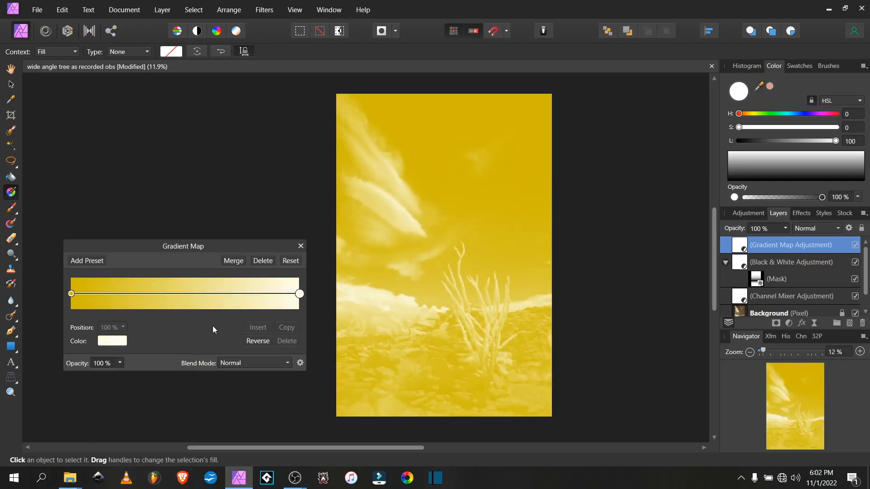
pyautogui.click(301, 246)
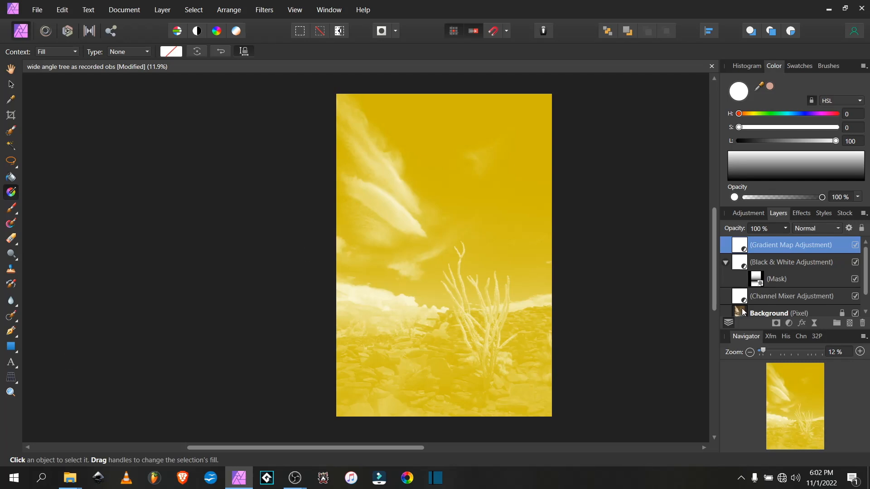
# - Set the Gradient Map adjustment's blend mode to Soft Light and its opacity to 60%
pyautogui.click(840, 228)
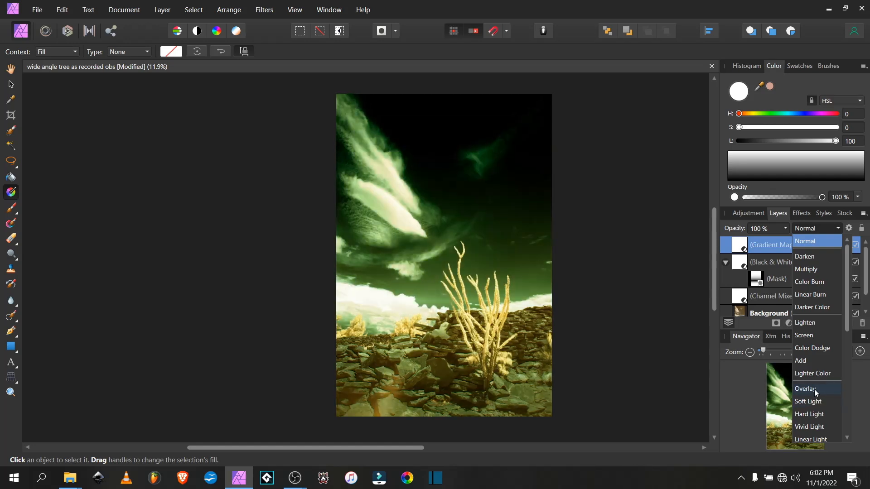
pyautogui.click(813, 400)
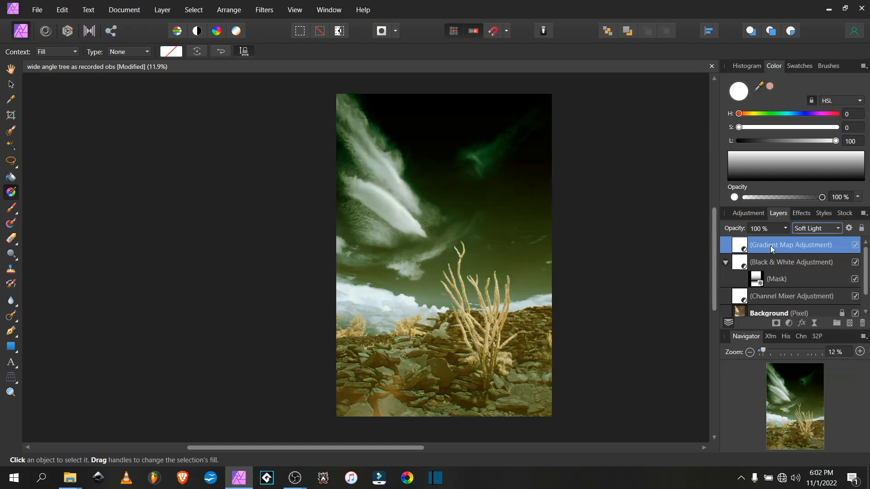
pyautogui.click(784, 230)
pyautogui.moveTo(787, 243); pyautogui.dragTo(754, 242)
pyautogui.click(723, 227)
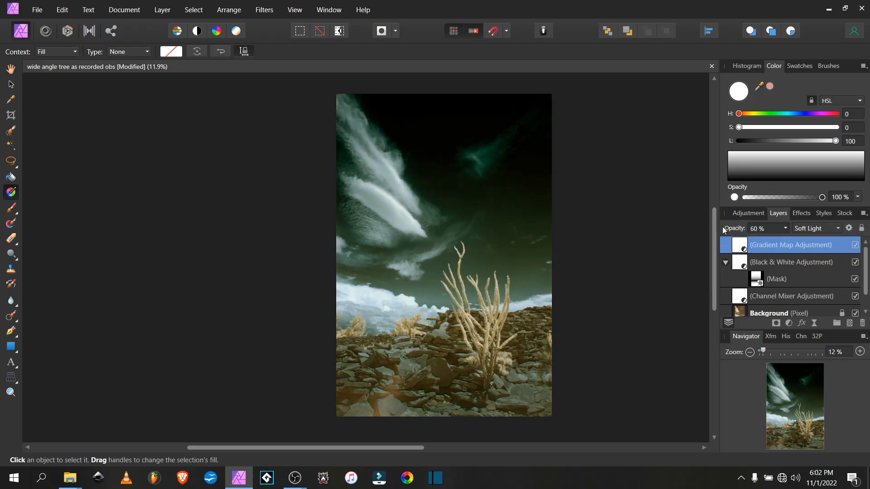
# - Add a black mask to the Gradient Map adjustment and draw a vertical linear gradient on it from the lower rocks up to the horizon
pyautogui.keyDown('alt'); pyautogui.click(776, 324); pyautogui.keyUp('alt')
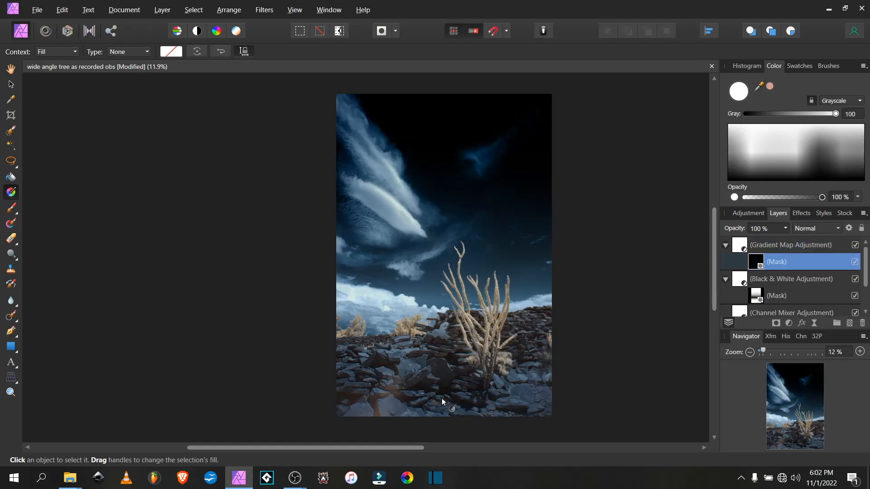
pyautogui.moveTo(457, 405); pyautogui.dragTo(457, 310)
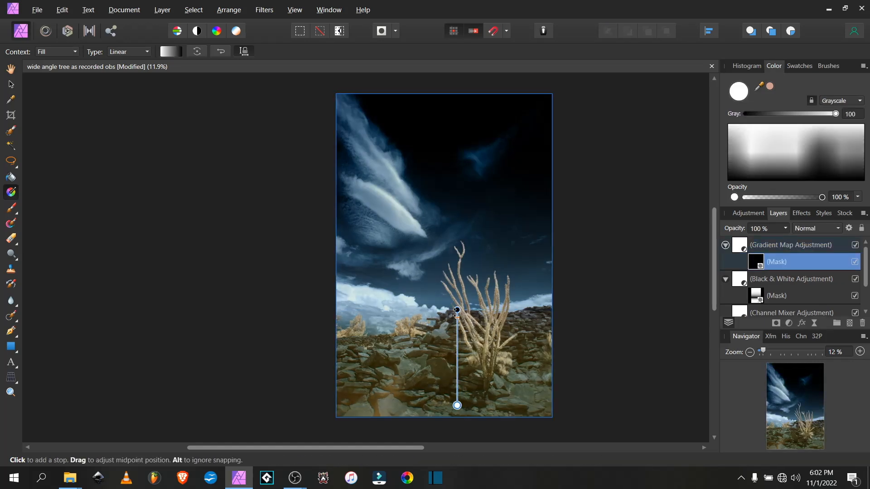
pyautogui.moveTo(456, 310); pyautogui.dragTo(456, 304)
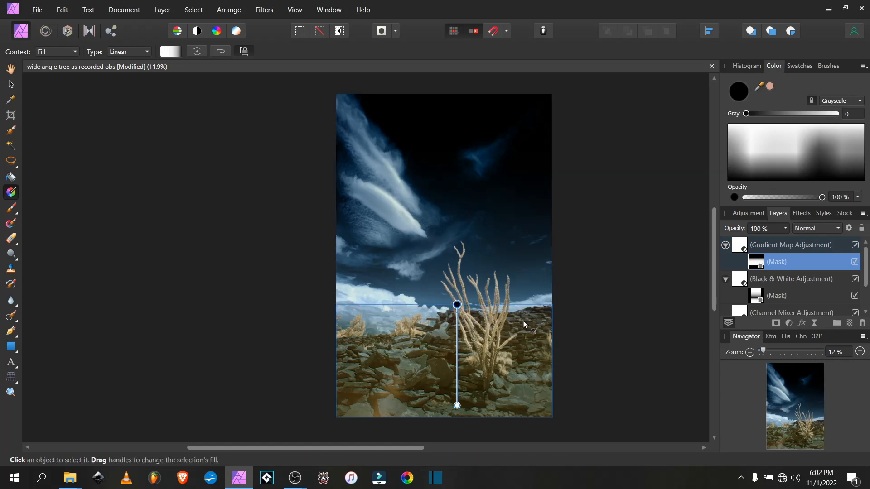
# - Reduce the Gradient Map adjustment's opacity to 25% and deselect the layer
pyautogui.click(746, 239)
pyautogui.click(784, 229)
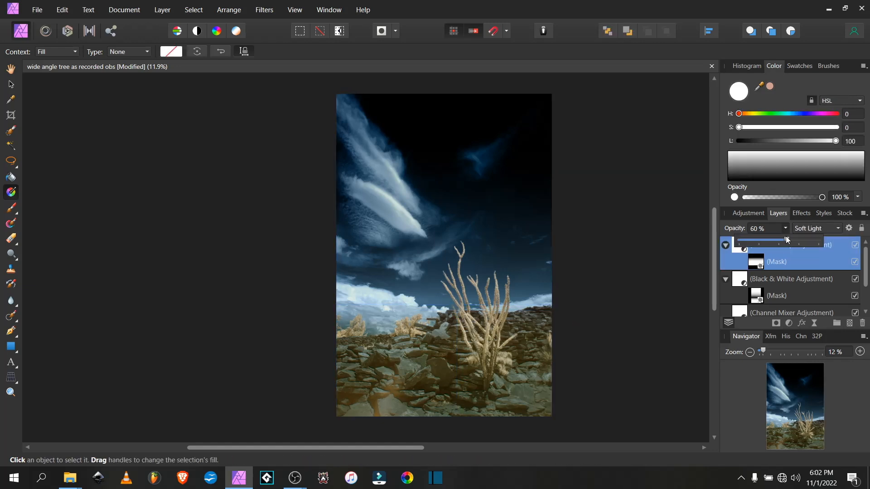
pyautogui.moveTo(748, 241)
pyautogui.mouseDown()
pyautogui.moveTo(729, 243)
pyautogui.moveTo(760, 245)
pyautogui.mouseUp()
pyautogui.click(691, 265)
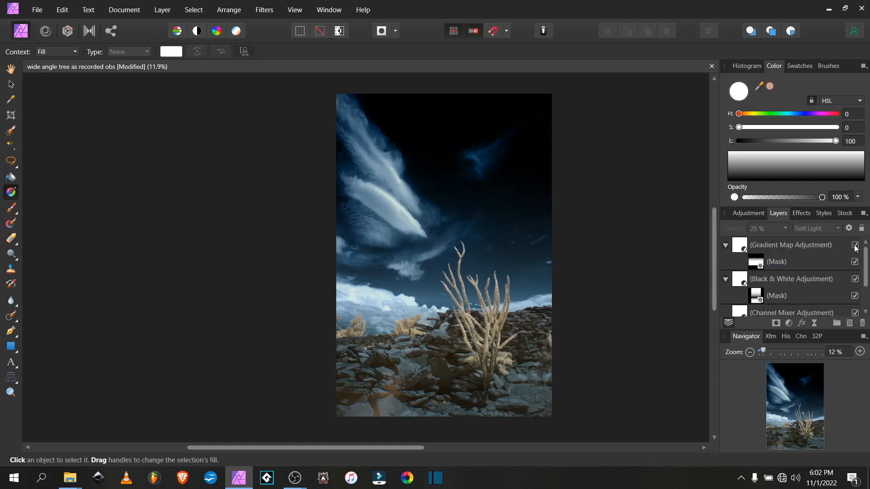
# - Add a Brightness / Contrast adjustment with brightness 33% and contrast 22%
pyautogui.click(790, 322)
pyautogui.click(779, 114)
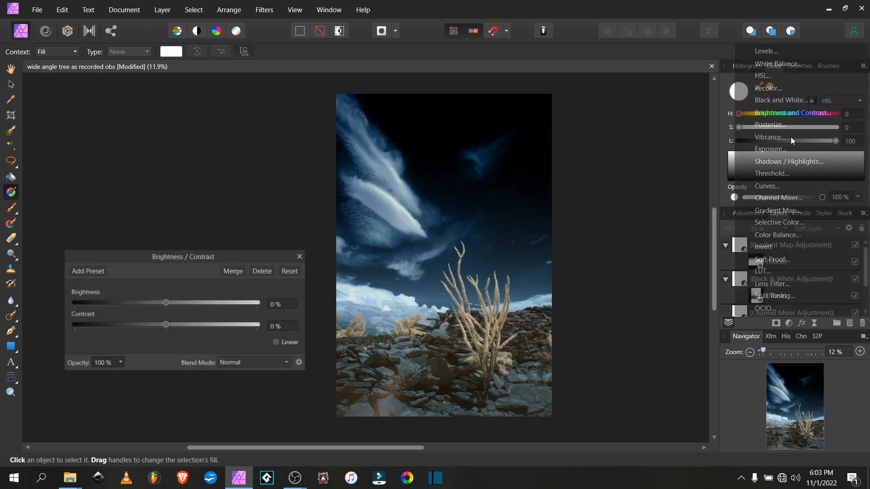
pyautogui.moveTo(180, 307); pyautogui.dragTo(186, 325)
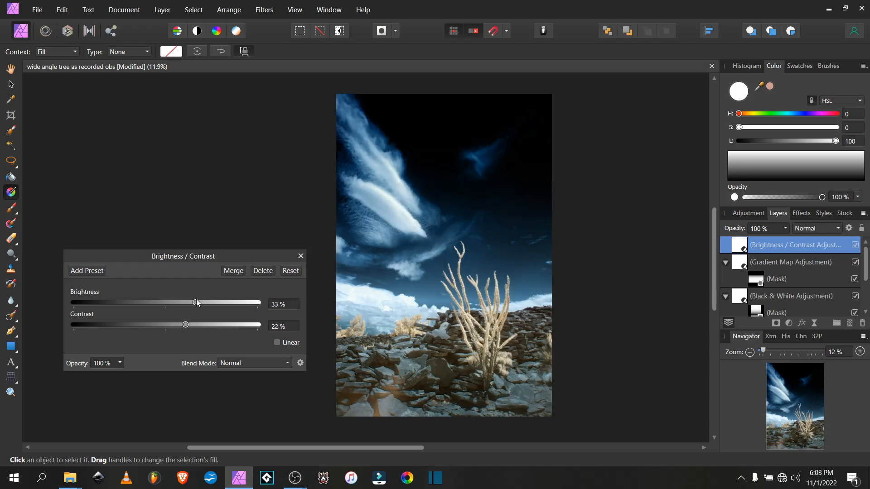
pyautogui.click(300, 257)
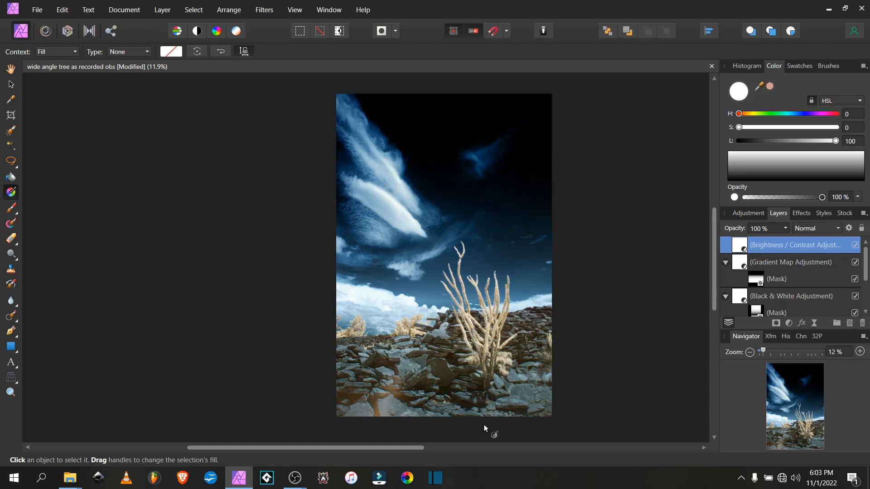
# - Examine the rocks, cactus and sky up close and review the layer stack
pyautogui.moveTo(562, 353); pyautogui.dragTo(512, 343)
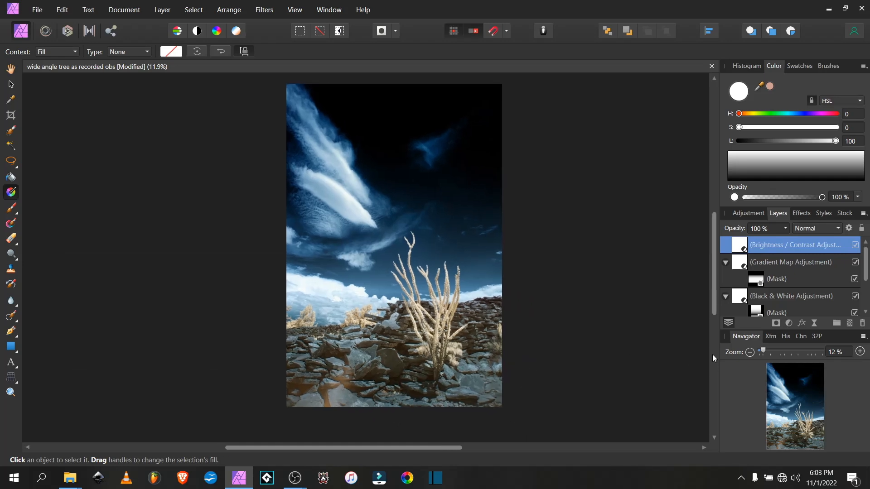
pyautogui.scroll(5, 438, 363)
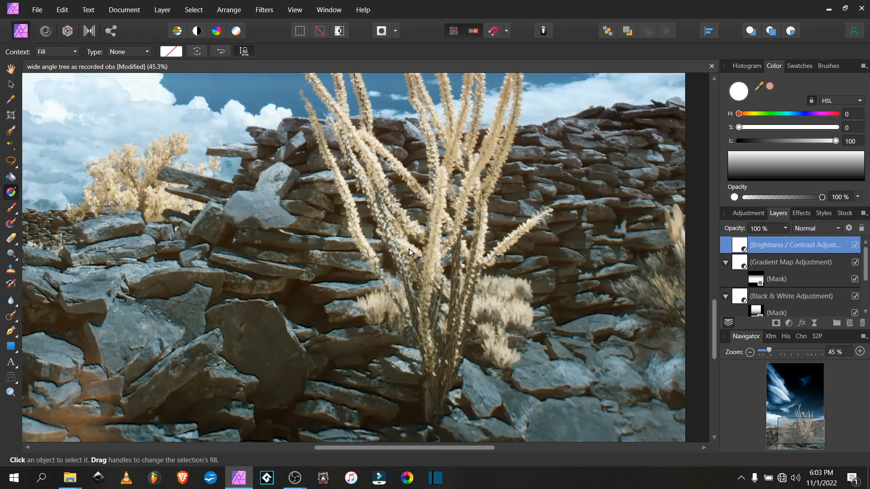
pyautogui.scroll(8, 409, 252)
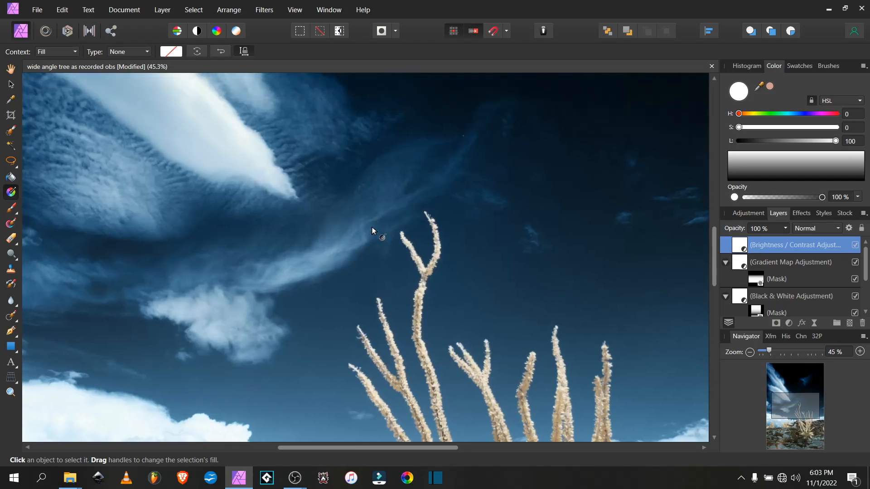
pyautogui.scroll(4, 371, 227)
pyautogui.scroll(-3, 403, 227)
pyautogui.scroll(3, 416, 280)
pyautogui.moveTo(422, 295); pyautogui.dragTo(403, 81)
pyautogui.moveTo(407, 270); pyautogui.dragTo(394, 99)
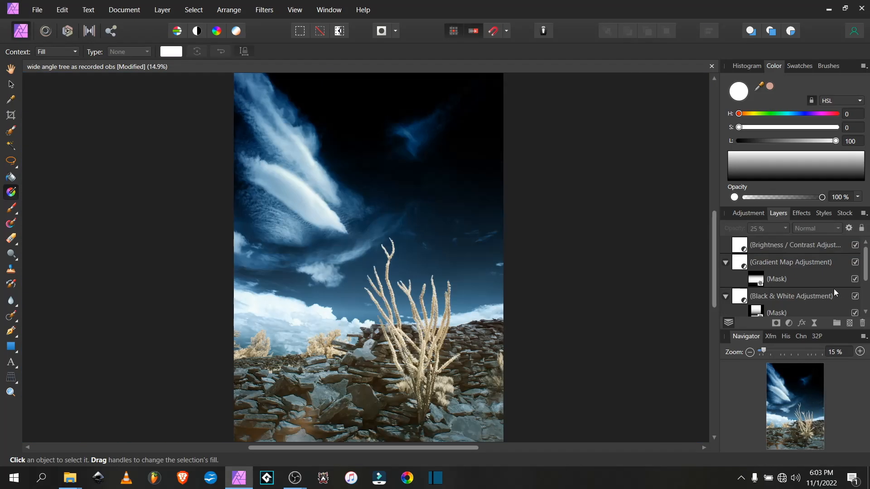
pyautogui.scroll(-3, 823, 287)
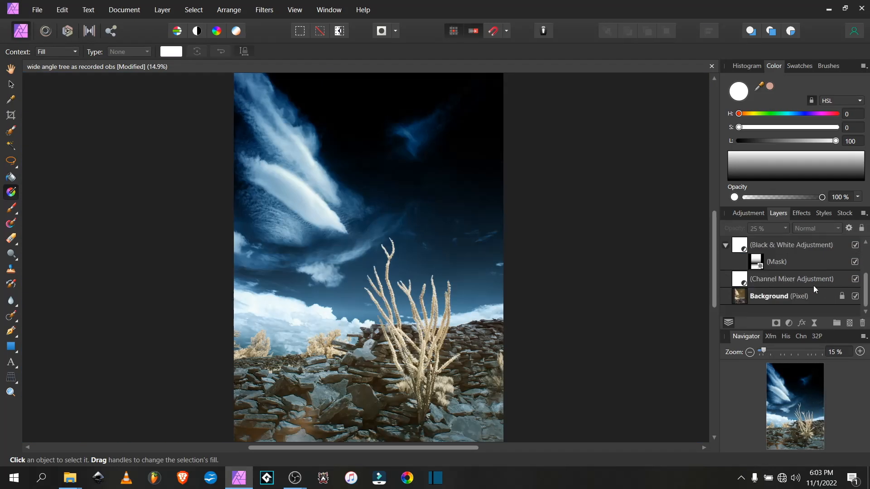
pyautogui.scroll(3, 778, 257)
# - Add an HSL adjustment, sample the sky colour for the blue range and set its saturation shift to -51%
pyautogui.click(788, 323)
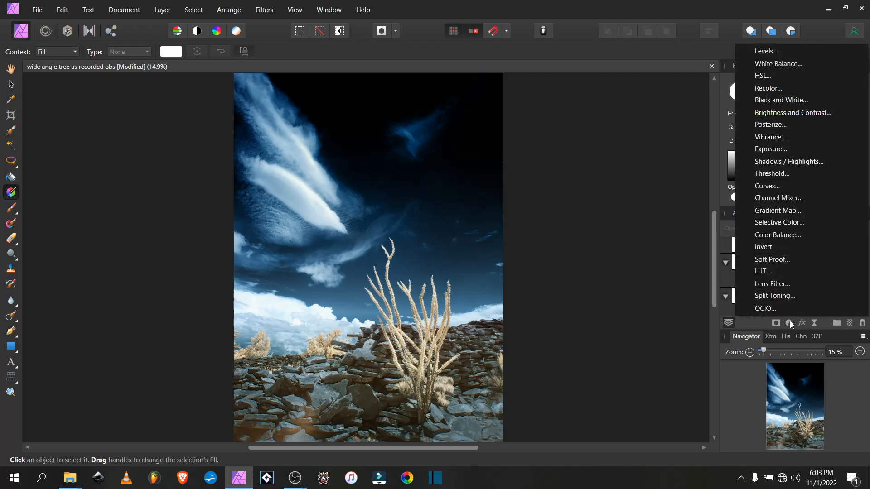
pyautogui.click(778, 75)
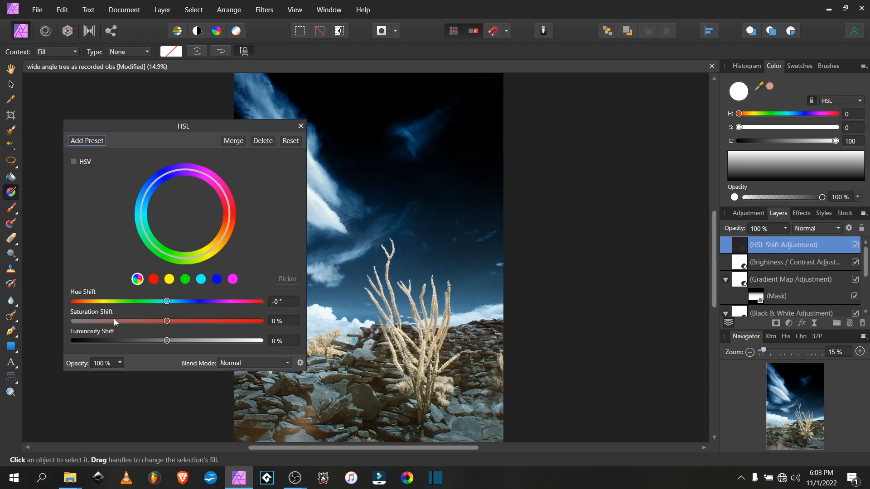
pyautogui.moveTo(161, 130); pyautogui.dragTo(515, 126)
pyautogui.click(562, 272)
pyautogui.click(632, 272)
pyautogui.click(352, 229)
pyautogui.moveTo(512, 314); pyautogui.dragTo(461, 322)
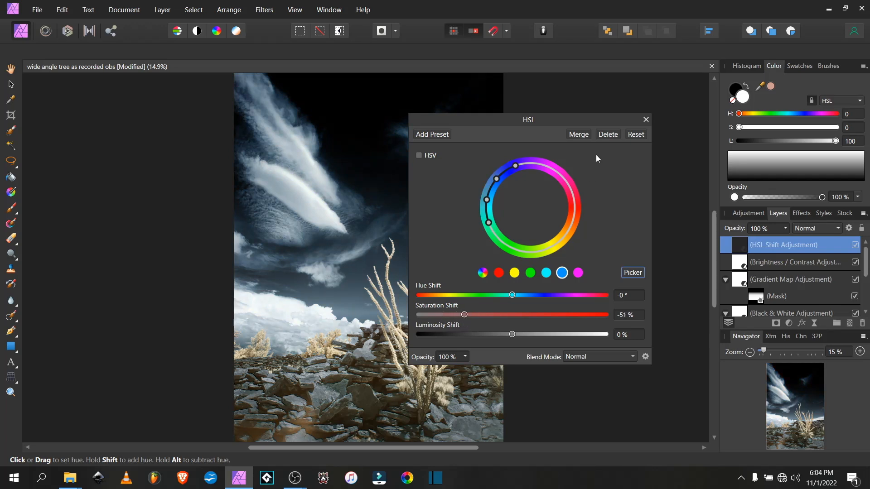
pyautogui.moveTo(619, 120); pyautogui.dragTo(741, 109)
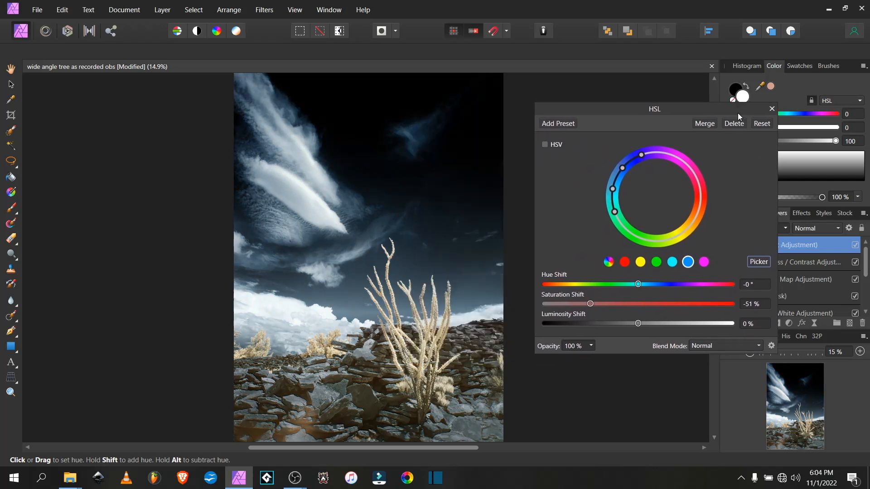
pyautogui.click(771, 109)
# - Add a black mask to the HSL adjustment and draw a vertical linear gradient on it from the upper sky down to the horizon
pyautogui.click(778, 322)
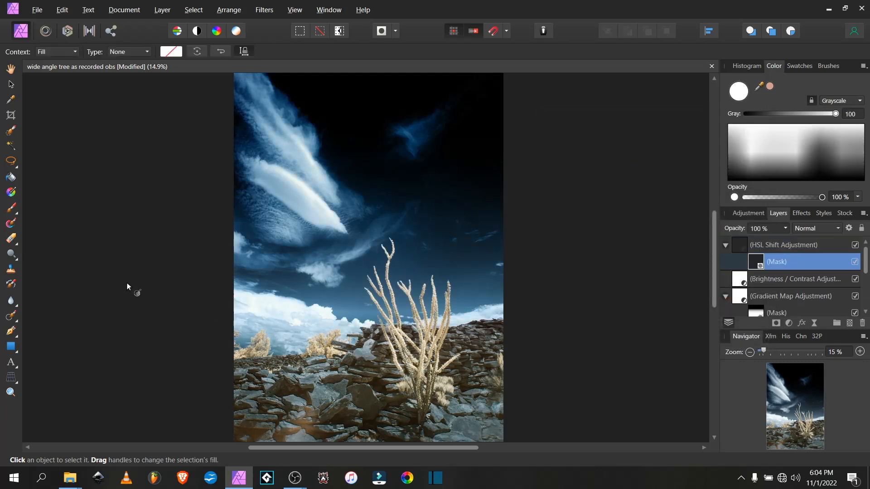
pyautogui.moveTo(383, 96); pyautogui.dragTo(417, 331)
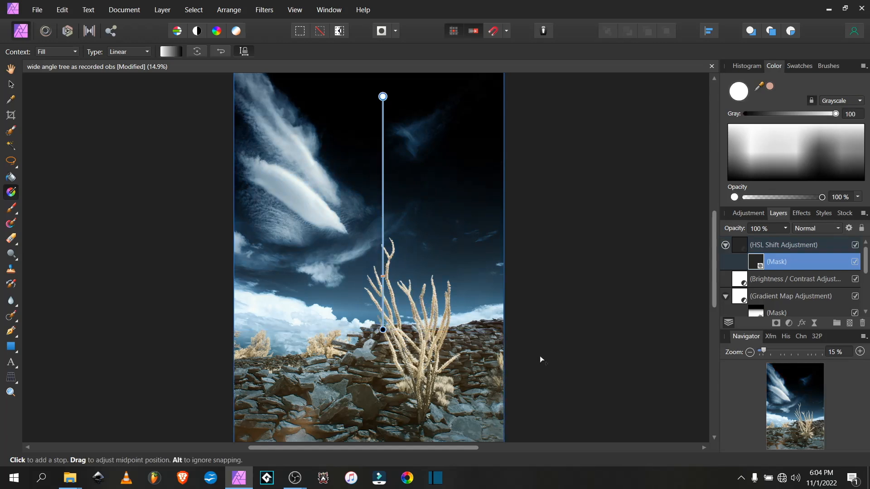
pyautogui.click(564, 281)
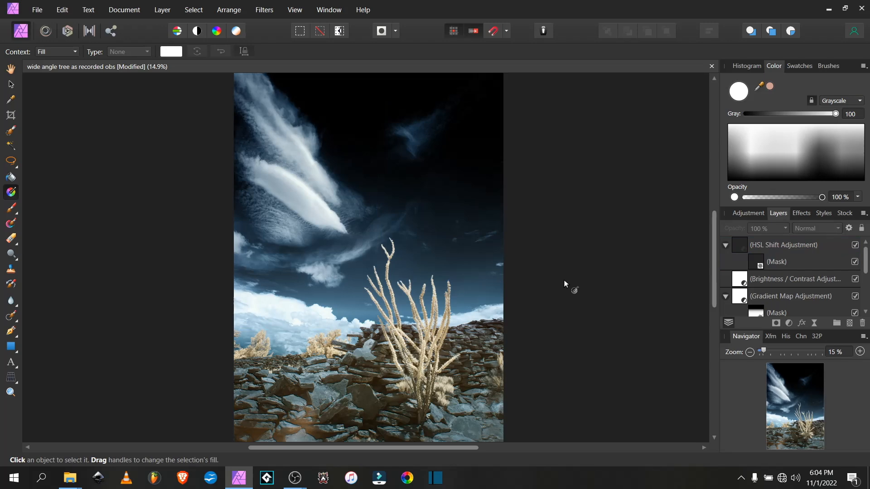
# - Compare the HSL adjustment on and off and inspect the clouds, cactus and rocks up close
pyautogui.scroll(-1, 563, 280)
pyautogui.moveTo(561, 280); pyautogui.dragTo(578, 281)
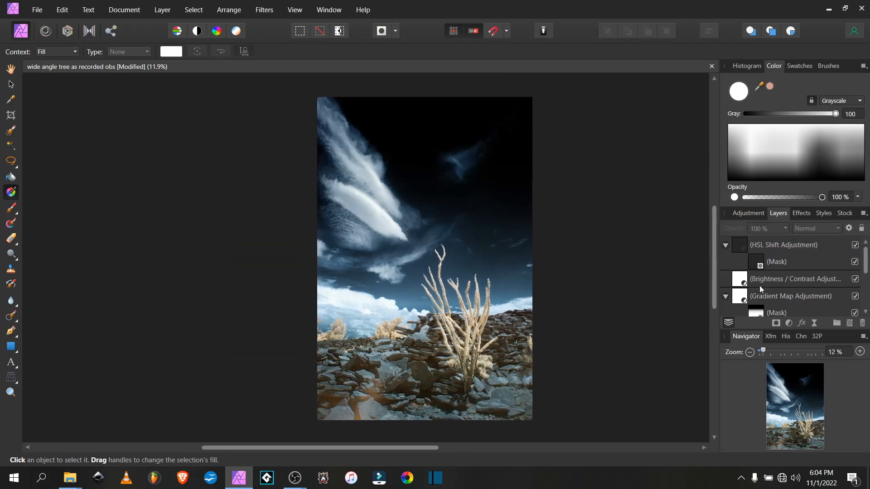
pyautogui.click(854, 245)
pyautogui.scroll(4, 345, 186)
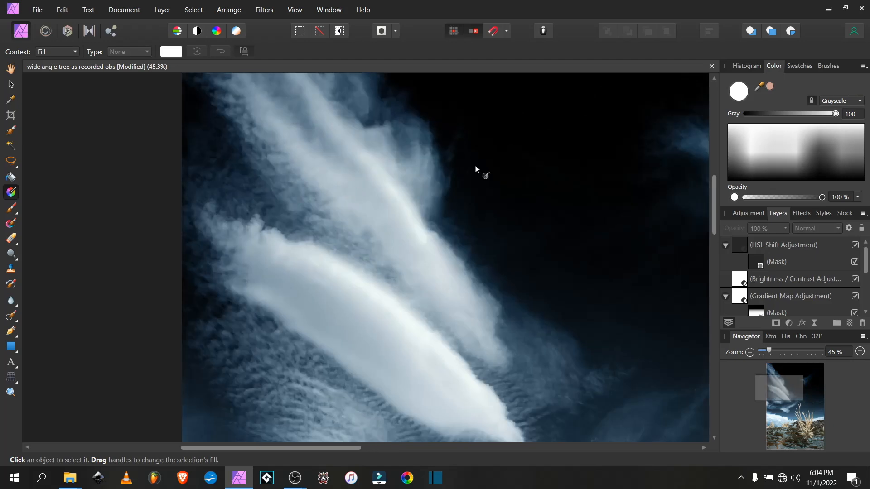
pyautogui.scroll(-10, 404, 340)
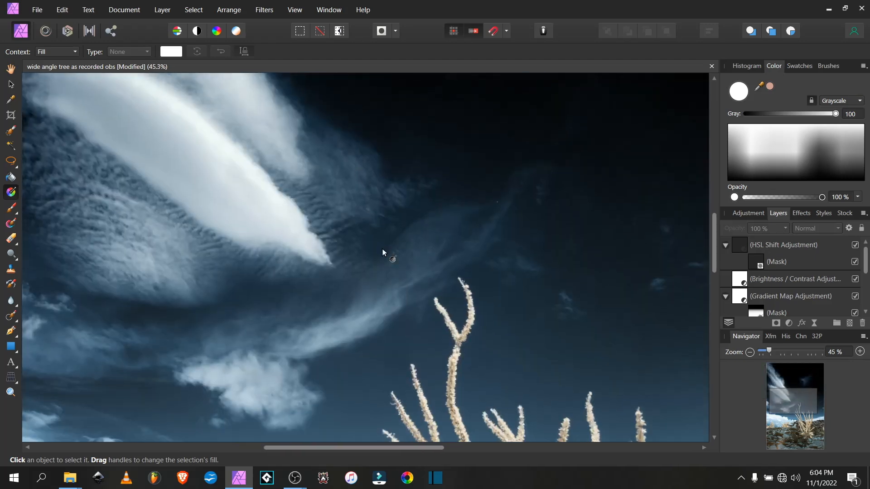
pyautogui.scroll(-3, 444, 170)
pyautogui.scroll(-2, 445, 170)
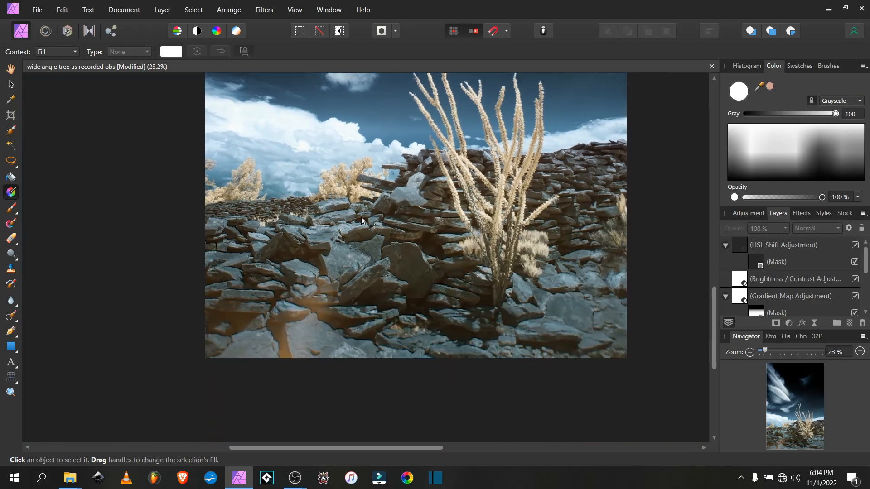
pyautogui.scroll(-2, 369, 193)
pyautogui.scroll(-3, 370, 192)
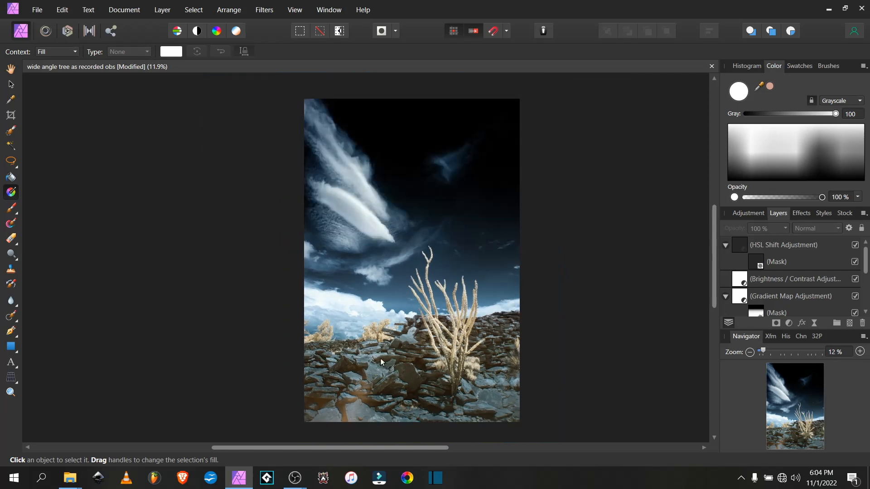